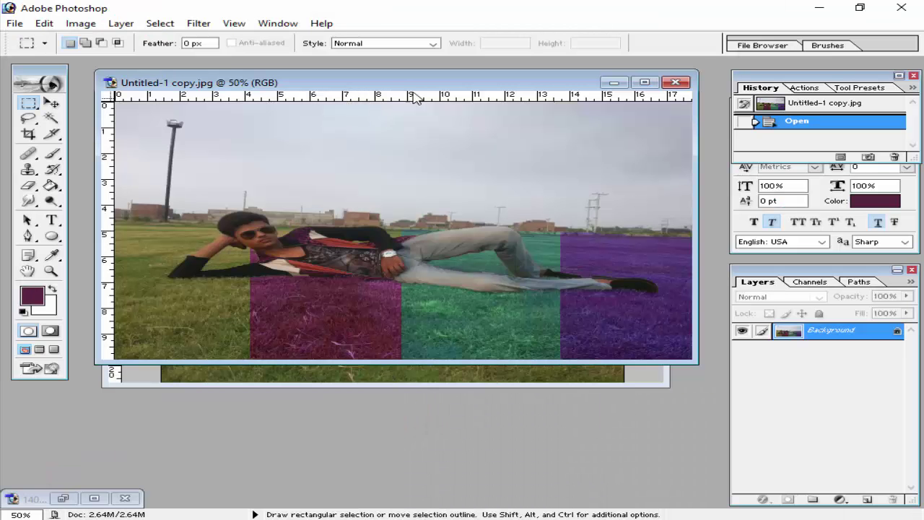
Step: Close the Untitled-1 copy.jpg image and reposition the window of the original field photo
{"action": "left_click_drag", "start_coordinate": [432, 87], "coordinate": [433, 82]}
{"action": "left_click", "coordinate": [52, 103]}
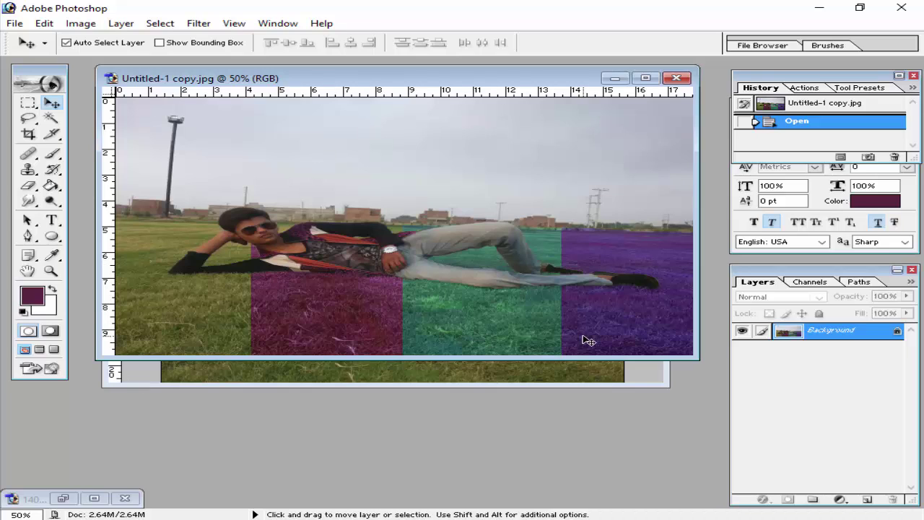
{"action": "left_click", "coordinate": [677, 78]}
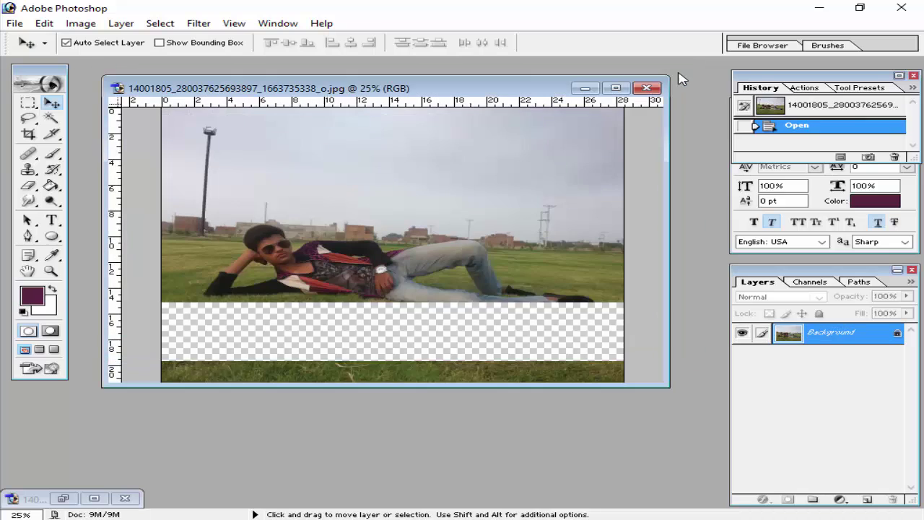
{"action": "left_click_drag", "start_coordinate": [451, 90], "coordinate": [473, 79]}
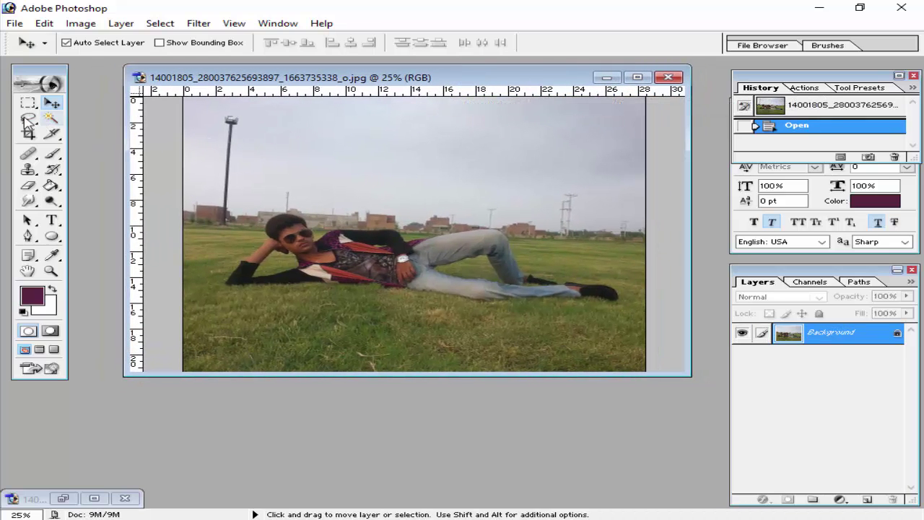
Step: Select the reclining man by tracing his full outline with the Magnetic Lasso
{"action": "left_click_drag", "start_coordinate": [28, 117], "coordinate": [83, 146]}
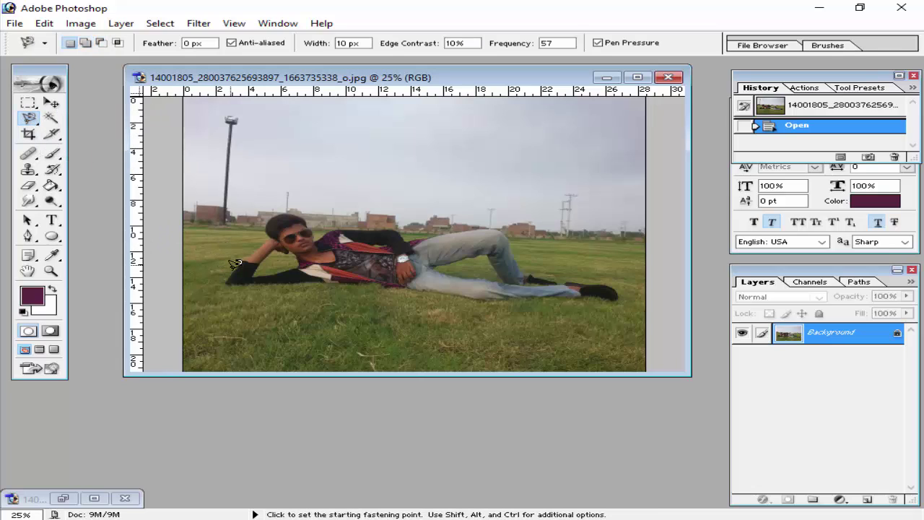
{"action": "left_click", "coordinate": [224, 281]}
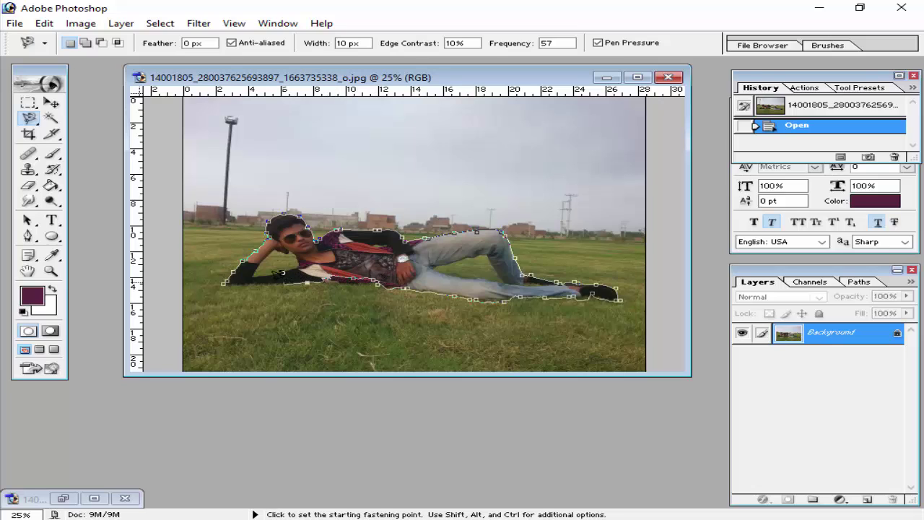
{"action": "left_click", "coordinate": [225, 283]}
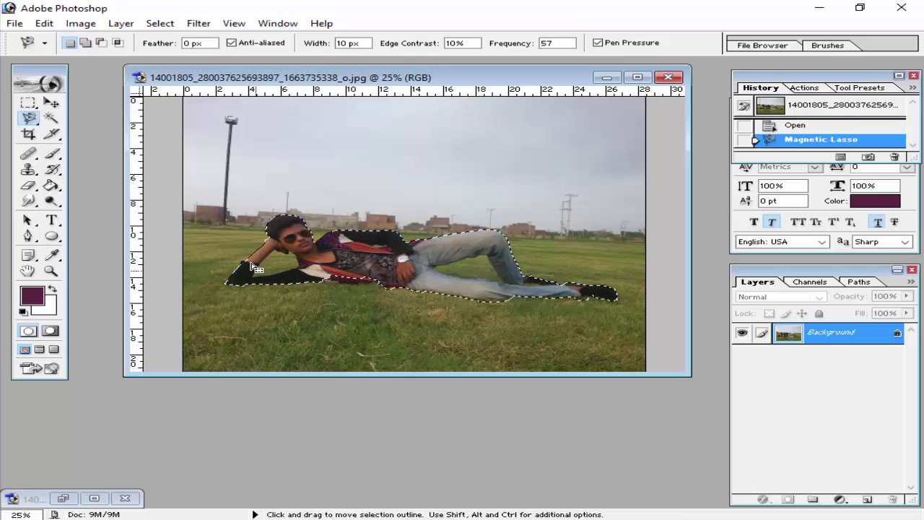
Step: Subtract the grass gaps inside the bent arm and between the legs from the selection with the Magnetic Lasso
{"action": "left_click", "coordinate": [101, 43]}
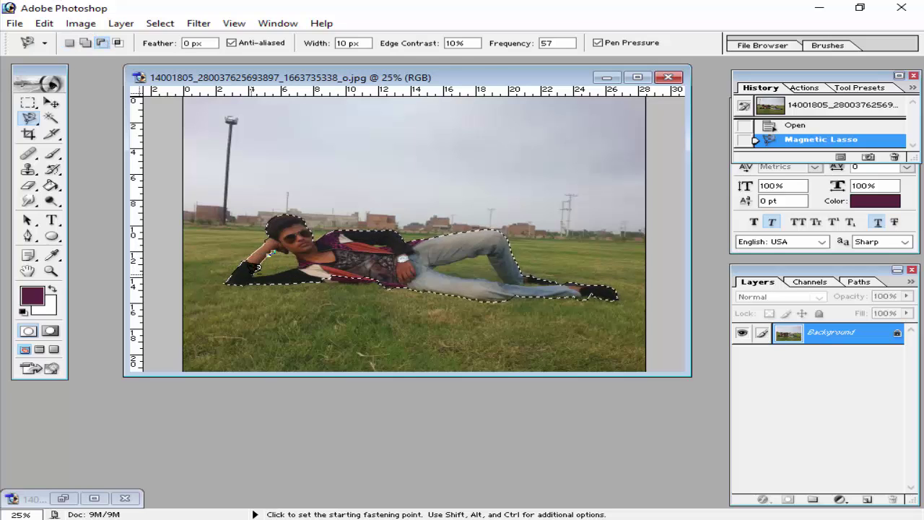
{"action": "left_click", "coordinate": [255, 274]}
{"action": "double_click", "coordinate": [287, 254]}
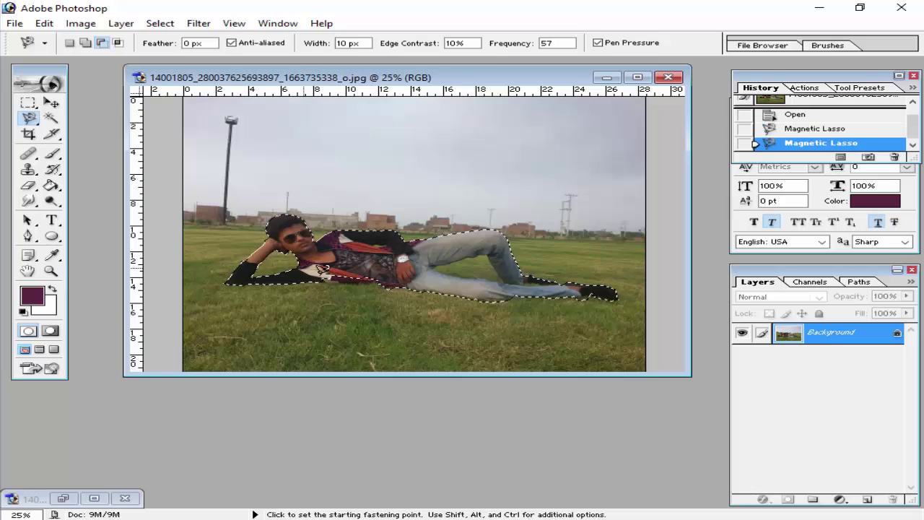
{"action": "left_click", "coordinate": [431, 270]}
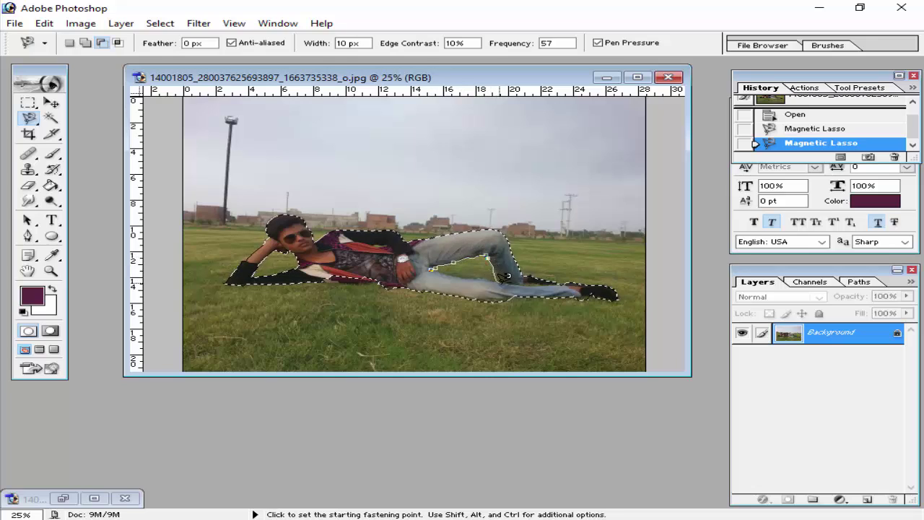
{"action": "left_click", "coordinate": [437, 264]}
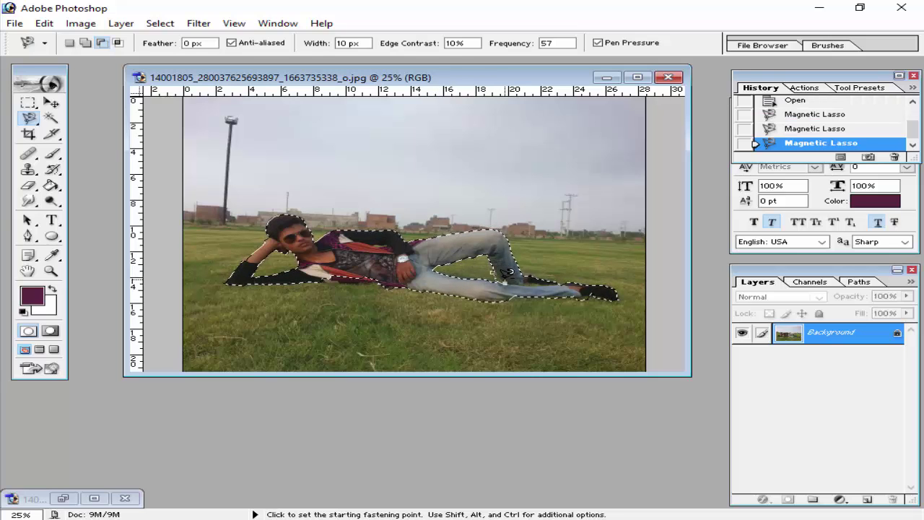
{"action": "left_click", "coordinate": [499, 265]}
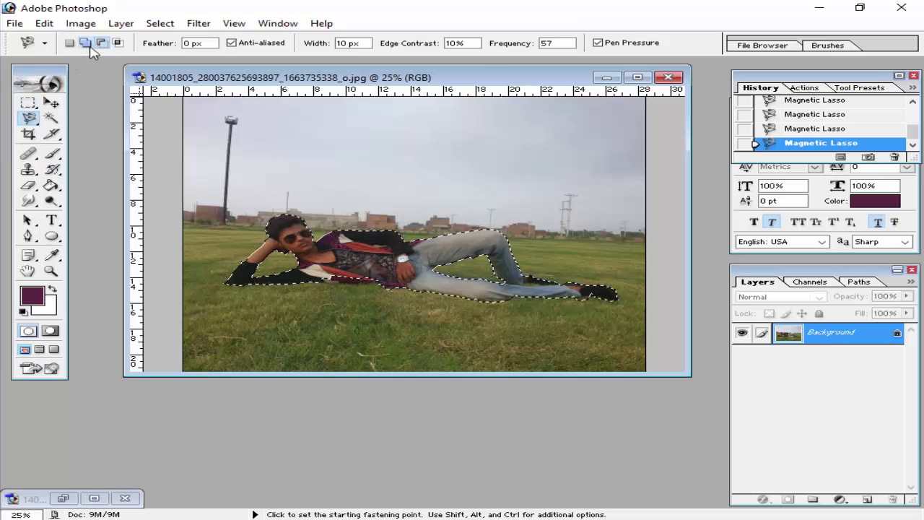
Step: Try to trace the missed lower edge of the jacket with the Magnetic Lasso
{"action": "key", "text": "ctrl+plus"}
{"action": "key", "text": "ctrl+plus"}
{"action": "key", "text": "ctrl+plus"}
{"action": "scroll", "coordinate": [156, 229], "scroll_direction": "down", "scroll_amount": 3}
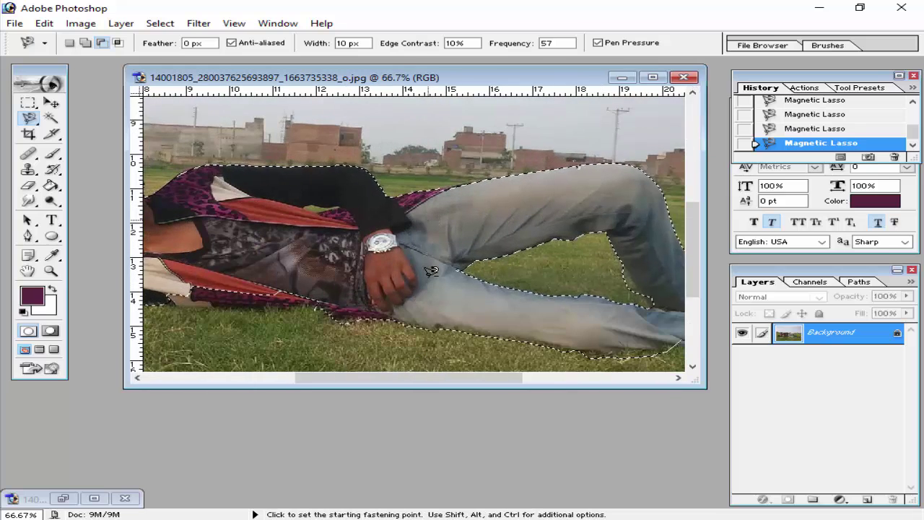
{"action": "left_click", "coordinate": [160, 235]}
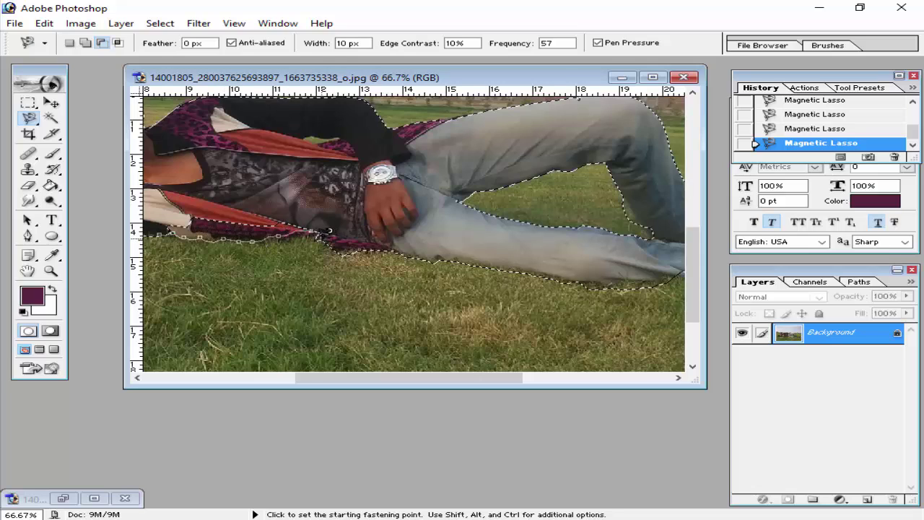
{"action": "left_click", "coordinate": [172, 225]}
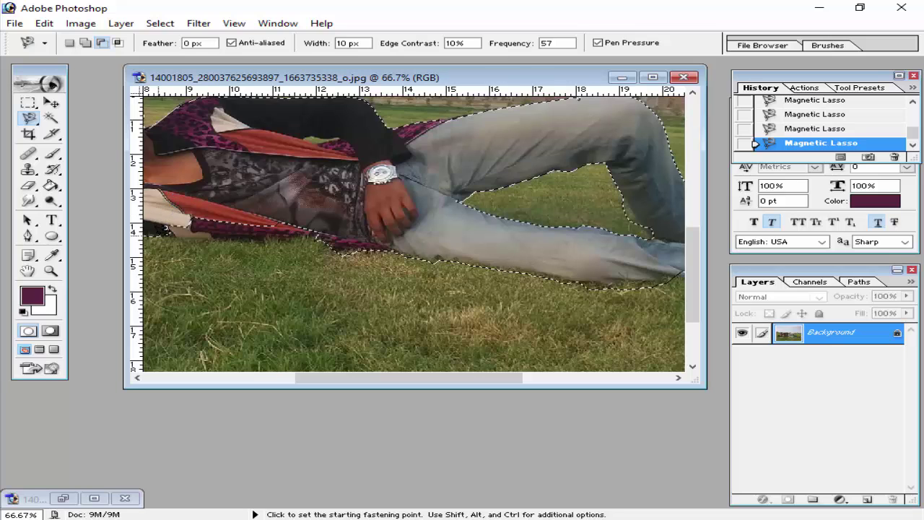
Step: Add the missed lower edge of the jacket to the selection with the Polygonal Lasso
{"action": "left_click", "coordinate": [86, 43]}
{"action": "left_click", "coordinate": [166, 232]}
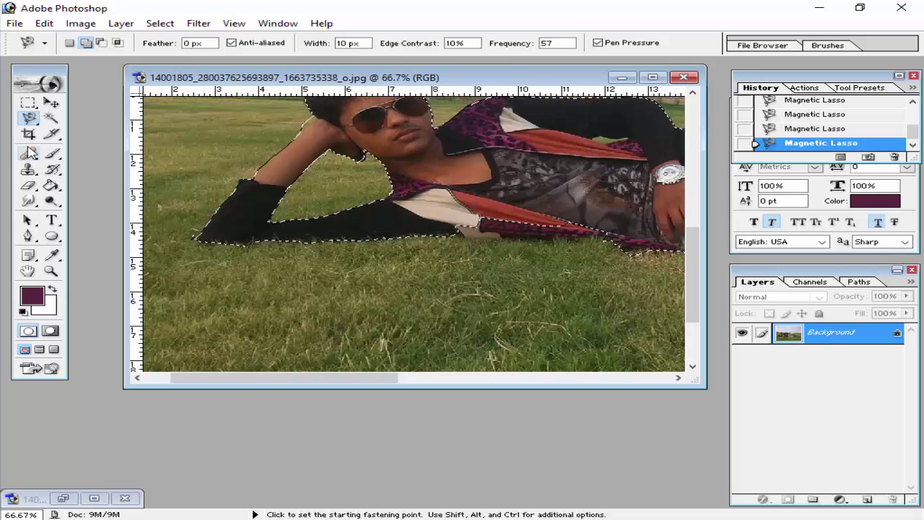
{"action": "left_click_drag", "start_coordinate": [29, 118], "coordinate": [100, 134]}
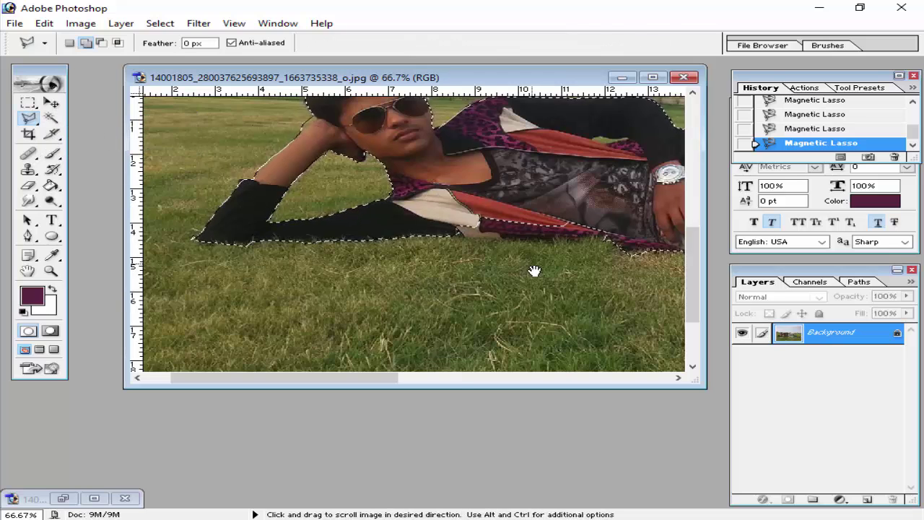
{"action": "left_click_drag", "start_coordinate": [532, 268], "coordinate": [333, 244]}
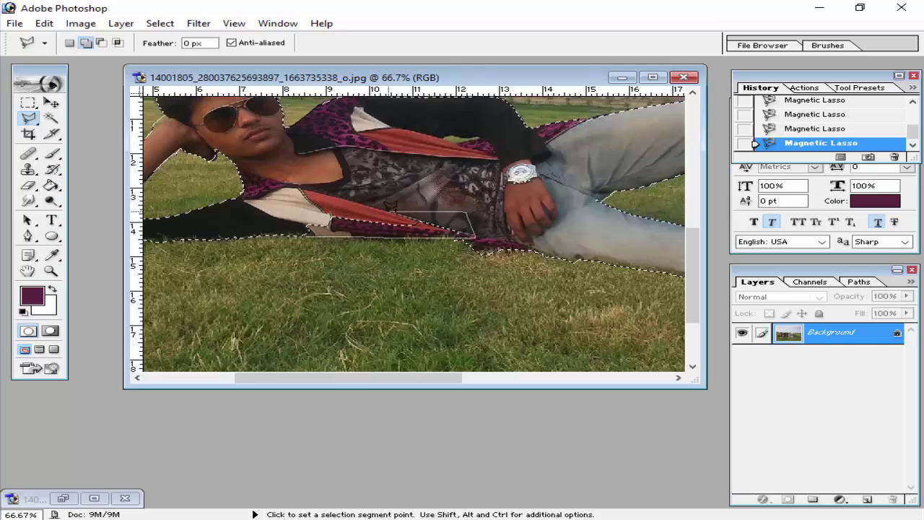
{"action": "double_click", "coordinate": [307, 229]}
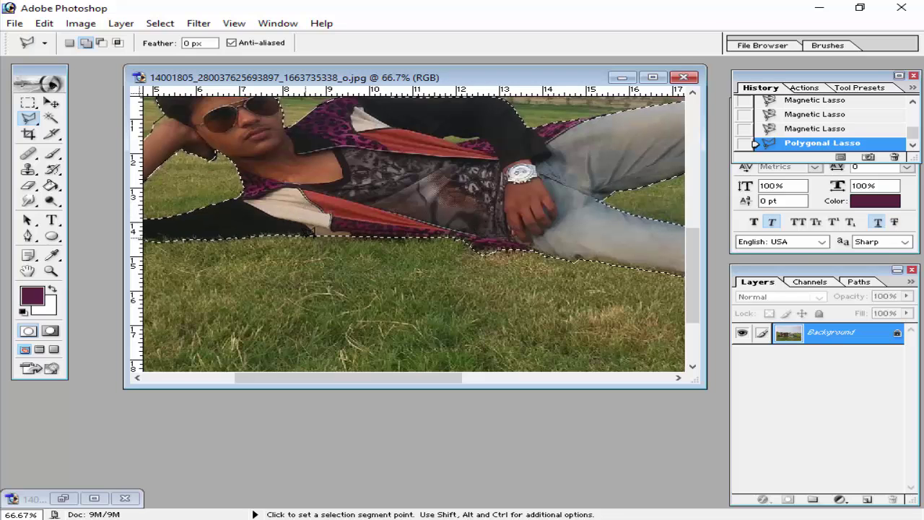
{"action": "key", "text": "ctrl+minus"}
{"action": "key", "text": "ctrl+minus"}
{"action": "key", "text": "ctrl+minus"}
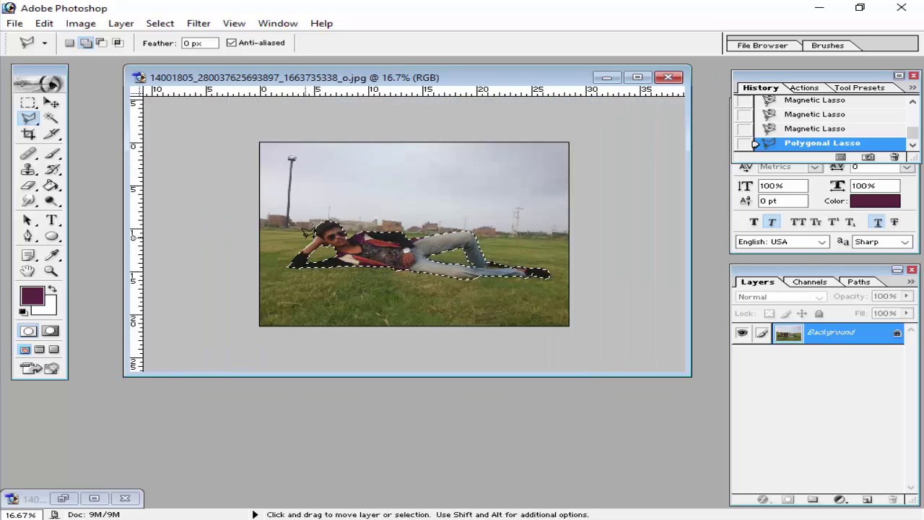
{"action": "key", "text": "ctrl+plus"}
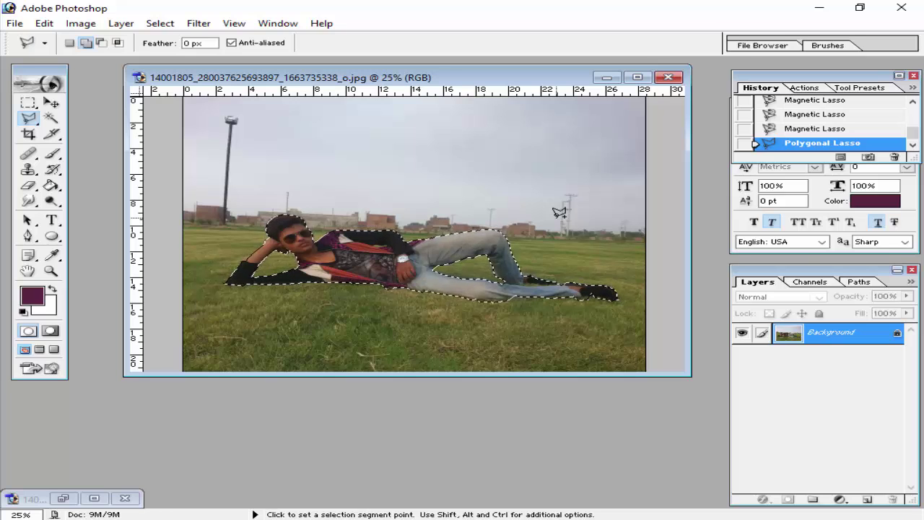
Step: Invert the selection and copy the surroundings of the man onto a new layer
{"action": "right_click", "coordinate": [390, 152]}
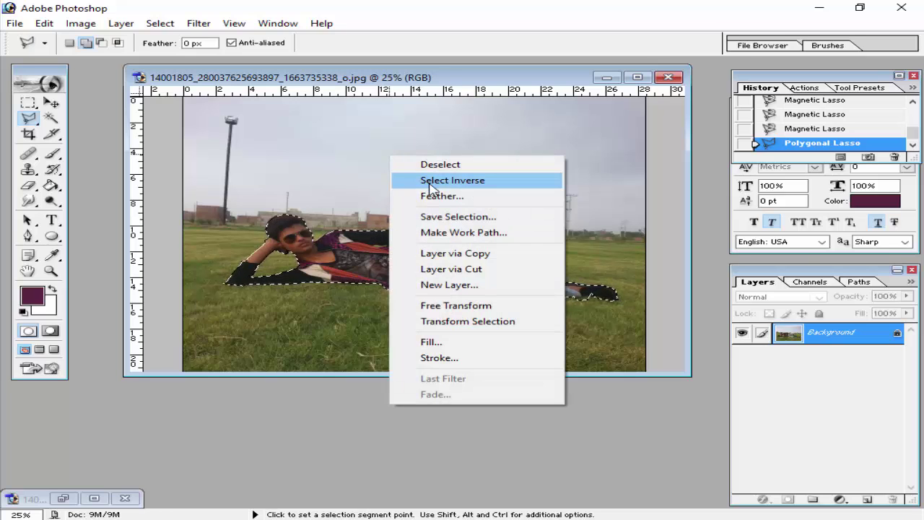
{"action": "left_click", "coordinate": [458, 182]}
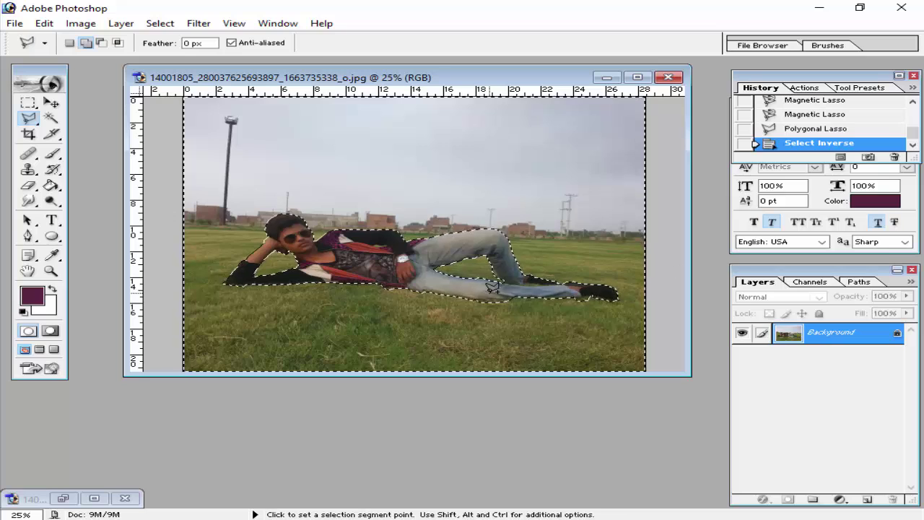
{"action": "key", "text": "ctrl+j"}
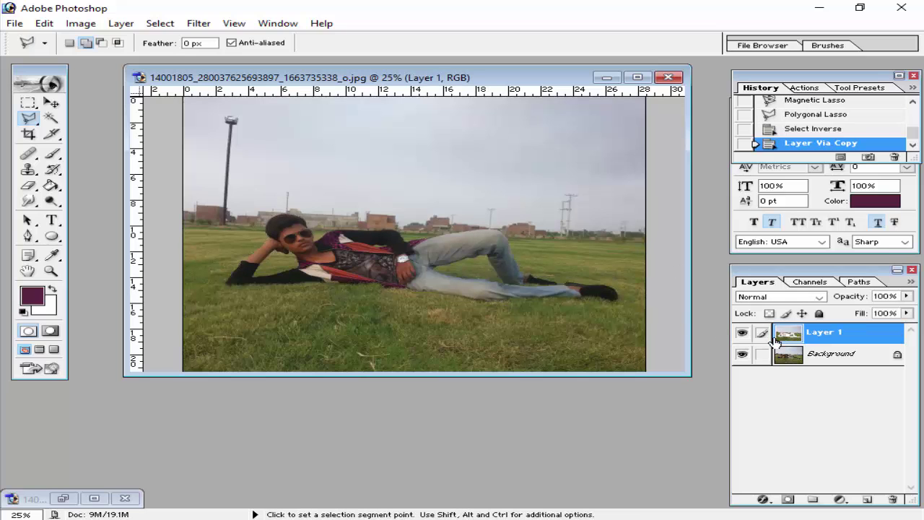
Step: Check the copied surroundings by hiding the Background layer, toggling the layer copy off and on, and showing the Background again
{"action": "left_click", "coordinate": [742, 354]}
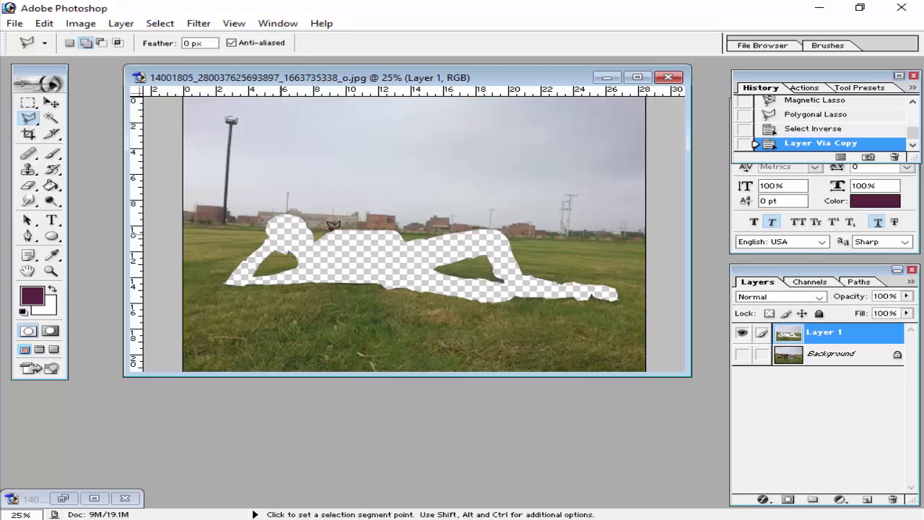
{"action": "key", "text": "ctrl+z"}
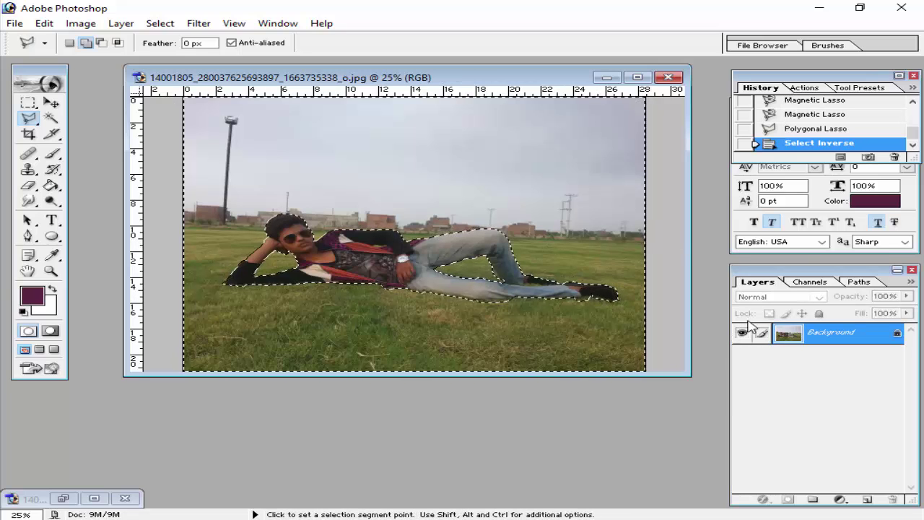
{"action": "key", "text": "ctrl+z"}
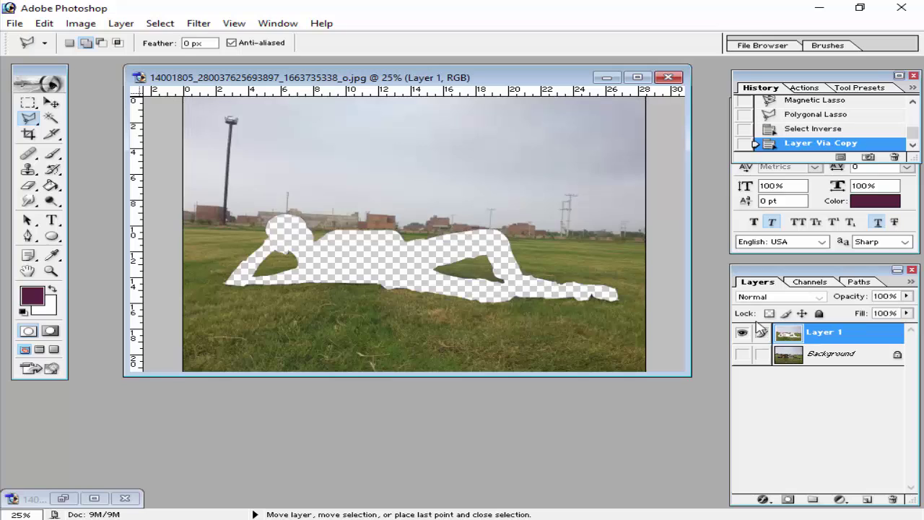
{"action": "left_click", "coordinate": [52, 103]}
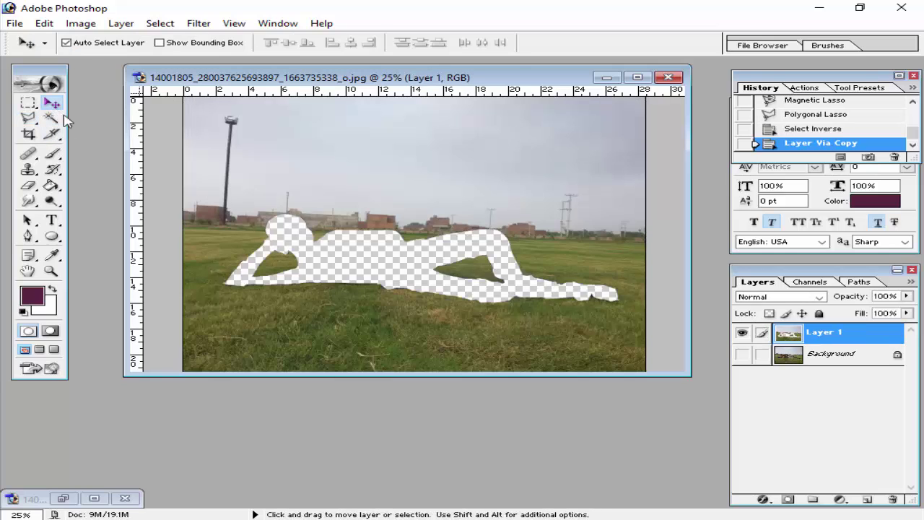
{"action": "left_click", "coordinate": [742, 354]}
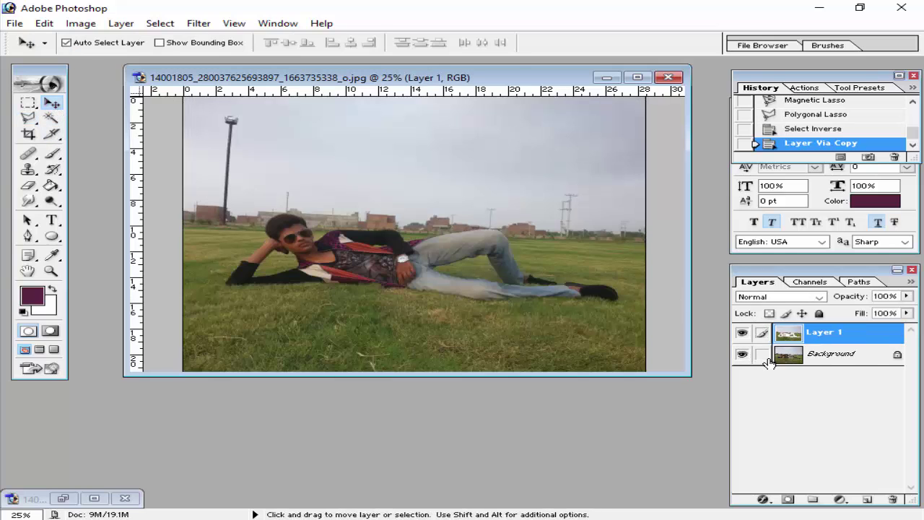
Step: Start a Hue/Saturation adjustment on Layer 1 with Hue -2, Saturation +74 and Lightness +10, keeping the photo uncovered
{"action": "left_click", "coordinate": [81, 23]}
{"action": "mouse_move", "coordinate": [98, 60]}
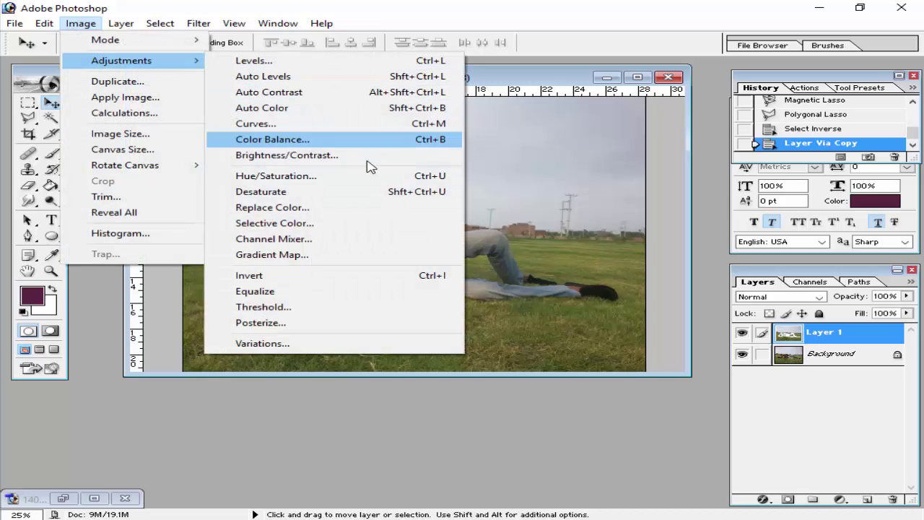
{"action": "left_click", "coordinate": [279, 181]}
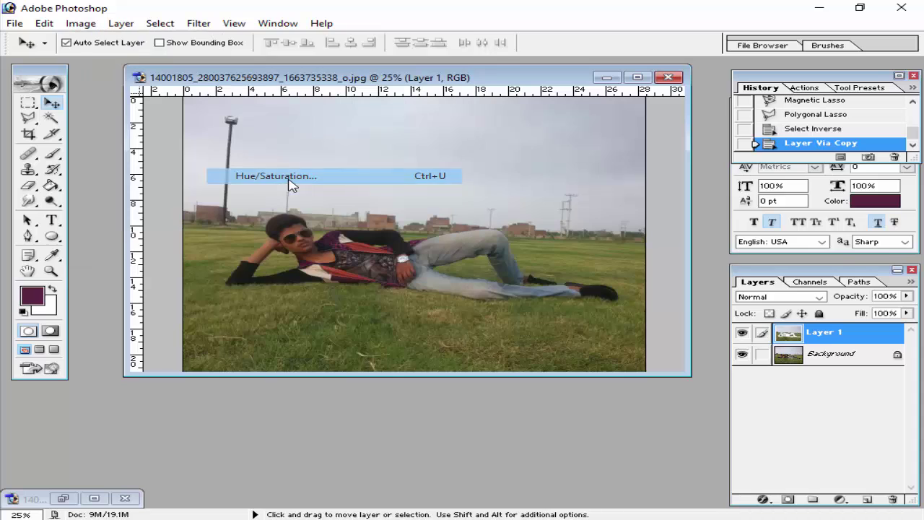
{"action": "left_click_drag", "start_coordinate": [678, 182], "coordinate": [709, 121]}
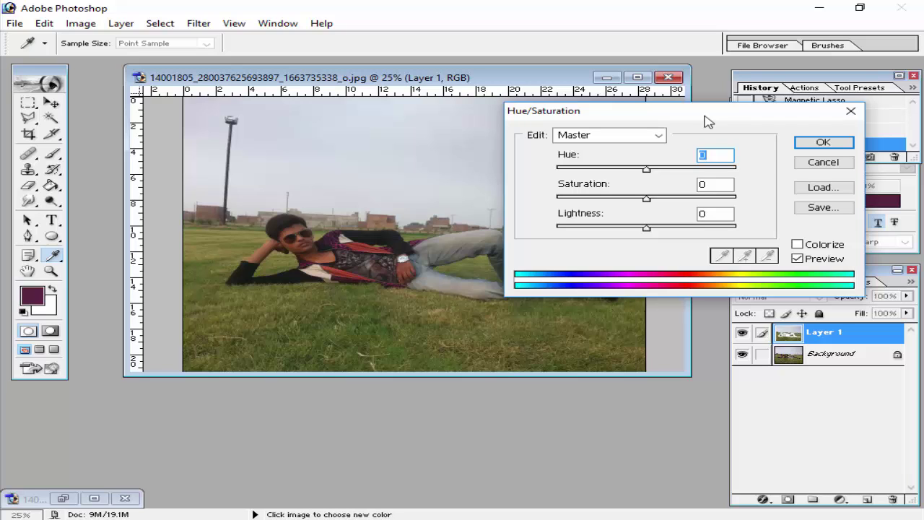
{"action": "left_click_drag", "start_coordinate": [671, 119], "coordinate": [736, 44]}
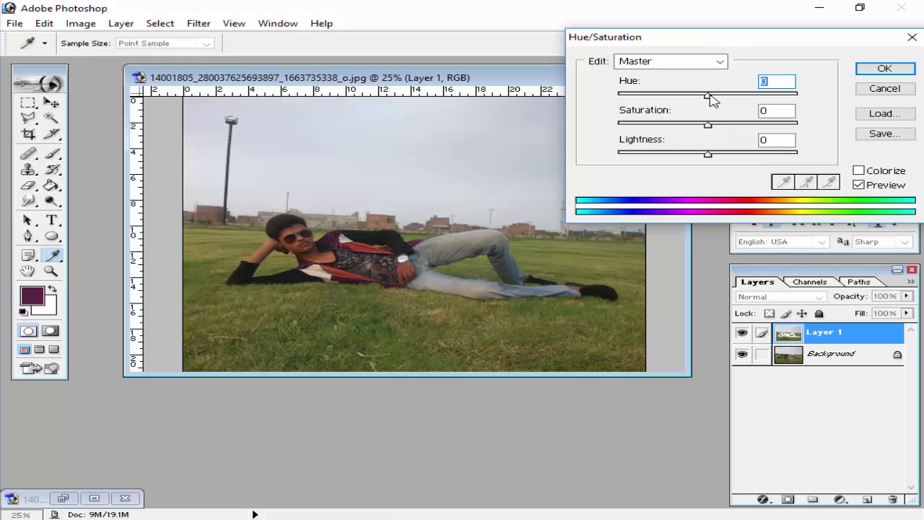
{"action": "left_click_drag", "start_coordinate": [711, 95], "coordinate": [775, 127]}
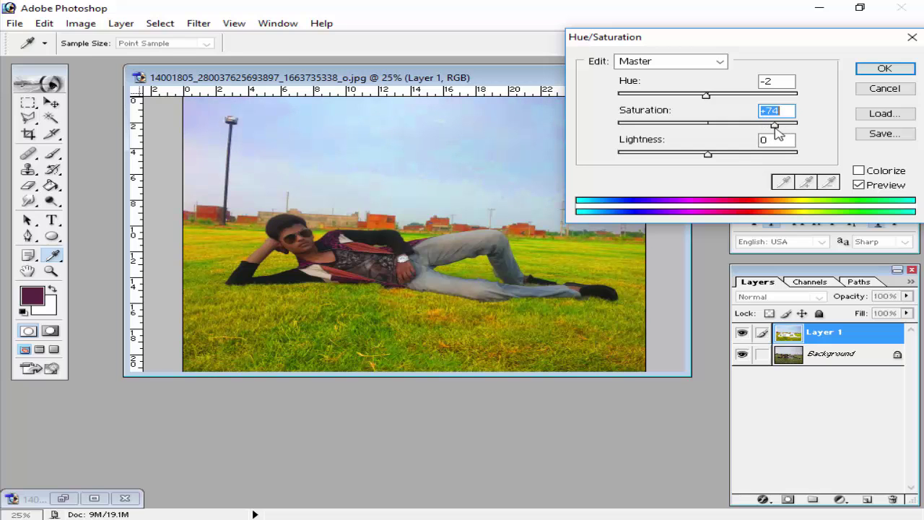
{"action": "mouse_move", "coordinate": [708, 154]}
{"action": "left_mouse_down"}
{"action": "mouse_move", "coordinate": [699, 155]}
{"action": "mouse_move", "coordinate": [728, 155]}
{"action": "mouse_move", "coordinate": [711, 166]}
{"action": "mouse_move", "coordinate": [681, 164]}
{"action": "mouse_move", "coordinate": [704, 171]}
{"action": "mouse_move", "coordinate": [716, 161]}
{"action": "left_mouse_up"}
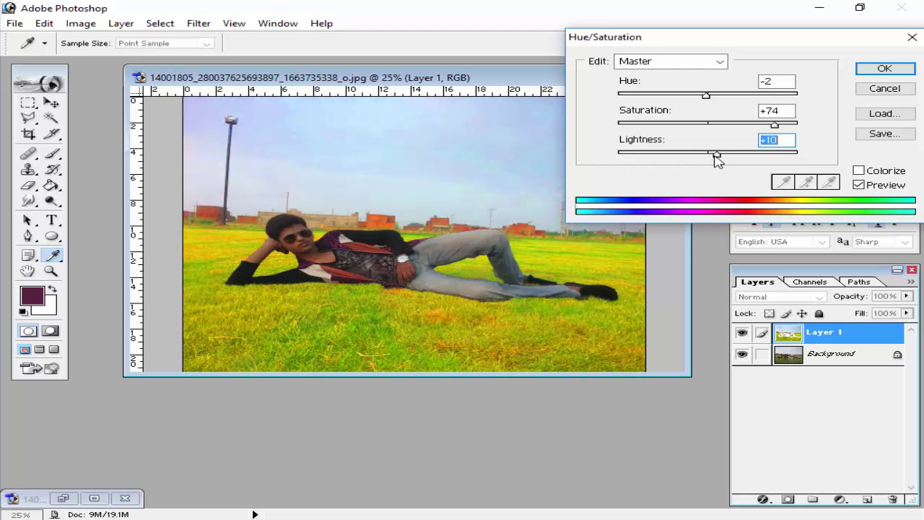
Step: Shift the surroundings to purple with Hue -124, Saturation +42 and Lightness -2
{"action": "mouse_move", "coordinate": [706, 99]}
{"action": "left_mouse_down"}
{"action": "mouse_move", "coordinate": [746, 97]}
{"action": "mouse_move", "coordinate": [663, 100]}
{"action": "mouse_move", "coordinate": [697, 98]}
{"action": "left_mouse_up"}
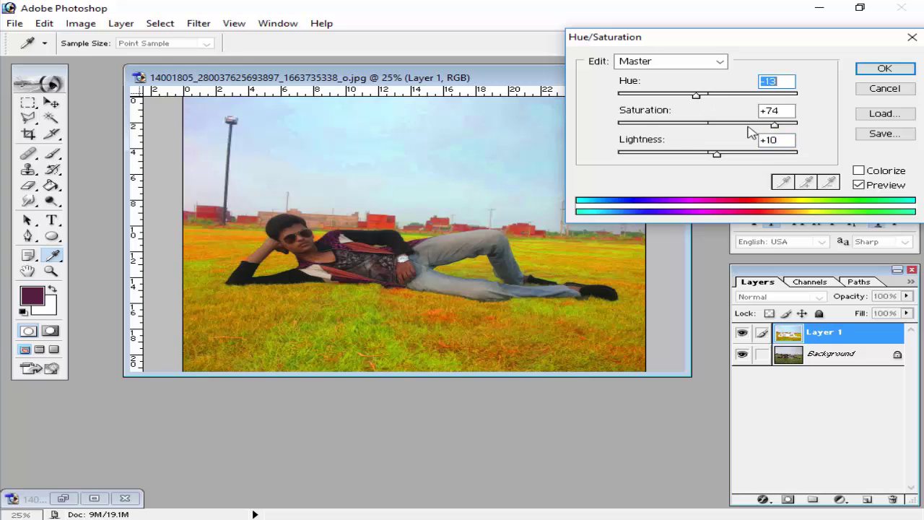
{"action": "left_click_drag", "start_coordinate": [773, 125], "coordinate": [707, 153]}
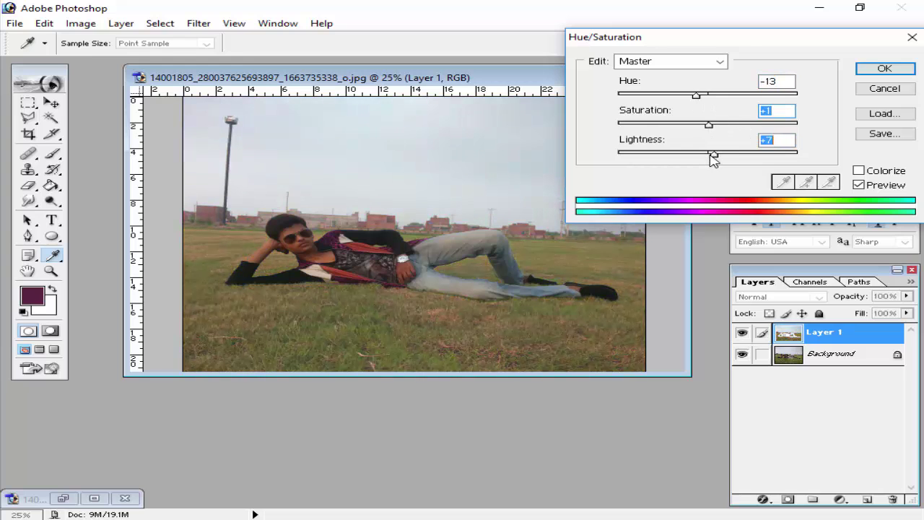
{"action": "left_click_drag", "start_coordinate": [697, 96], "coordinate": [641, 97]}
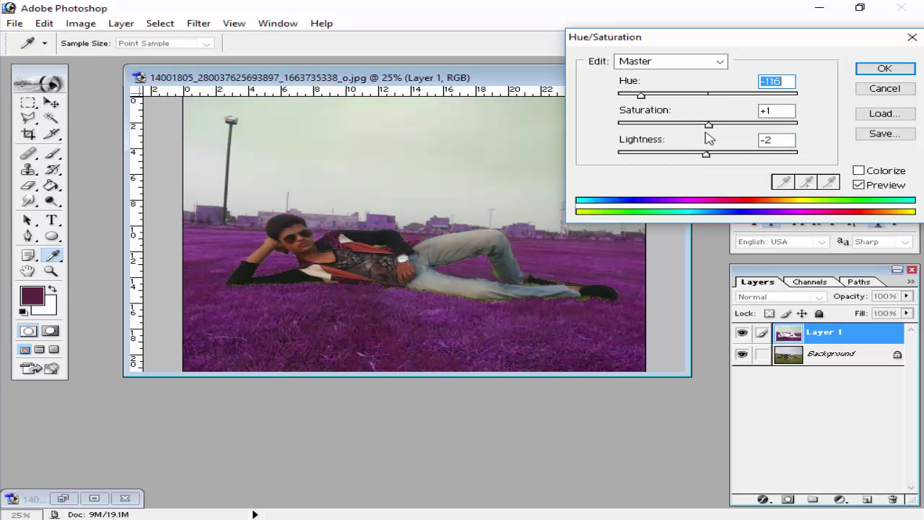
{"action": "left_click_drag", "start_coordinate": [708, 126], "coordinate": [746, 126]}
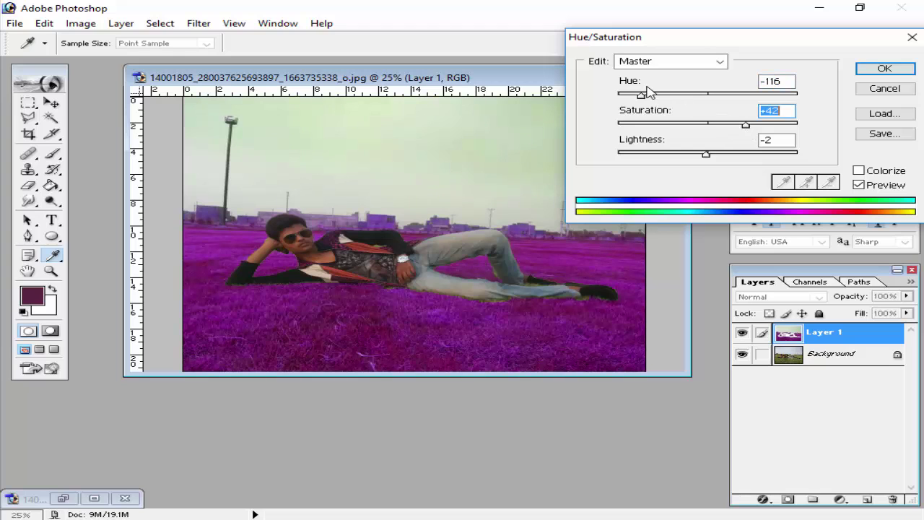
{"action": "mouse_move", "coordinate": [644, 94]}
{"action": "left_mouse_down"}
{"action": "mouse_move", "coordinate": [623, 95]}
{"action": "mouse_move", "coordinate": [640, 99]}
{"action": "left_mouse_up"}
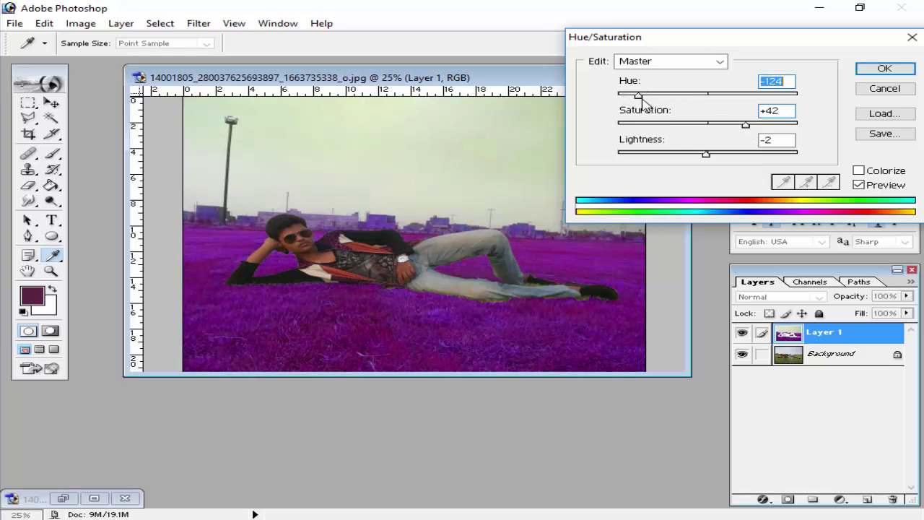
Step: Reduce Saturation to about +11, set Lightness to 0 and apply the Hue/Saturation adjustment
{"action": "left_click_drag", "start_coordinate": [747, 126], "coordinate": [742, 127]}
{"action": "left_click_drag", "start_coordinate": [706, 154], "coordinate": [748, 127]}
{"action": "left_click_drag", "start_coordinate": [721, 154], "coordinate": [708, 155]}
{"action": "left_click_drag", "start_coordinate": [744, 124], "coordinate": [721, 128]}
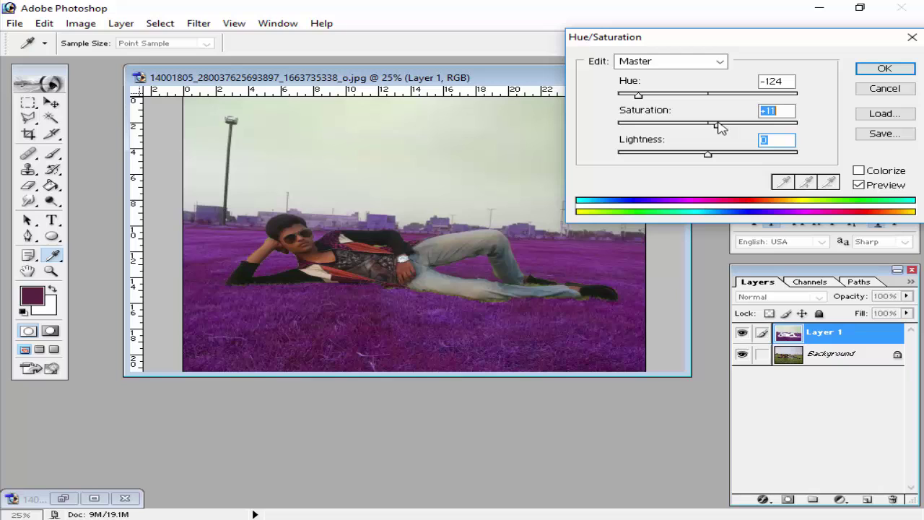
{"action": "left_click", "coordinate": [893, 67]}
{"action": "key", "text": "v"}
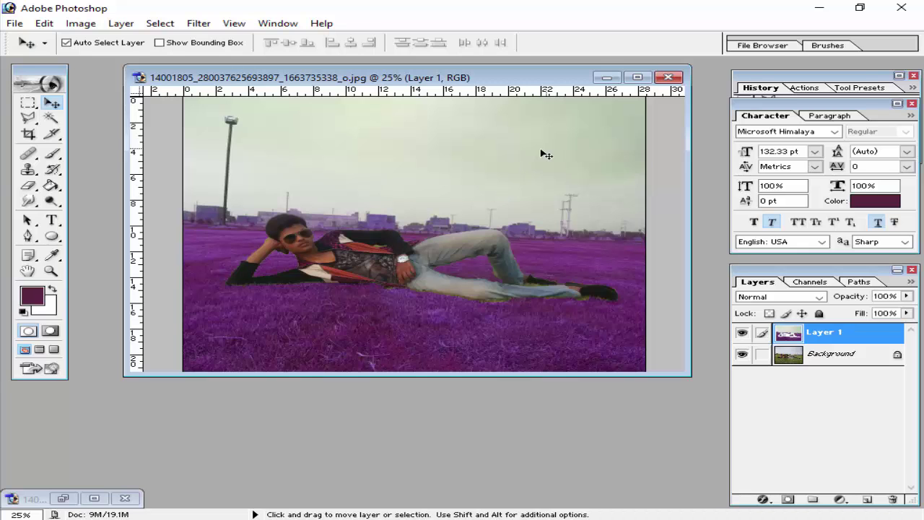
Step: Examine the edges between the man's arms and legs and the recoloured surroundings at 100% zoom
{"action": "key", "text": "ctrl+plus"}
{"action": "key", "text": "ctrl+plus"}
{"action": "key", "text": "ctrl+plus"}
{"action": "key", "text": "ctrl+plus"}
{"action": "key", "text": "space"}
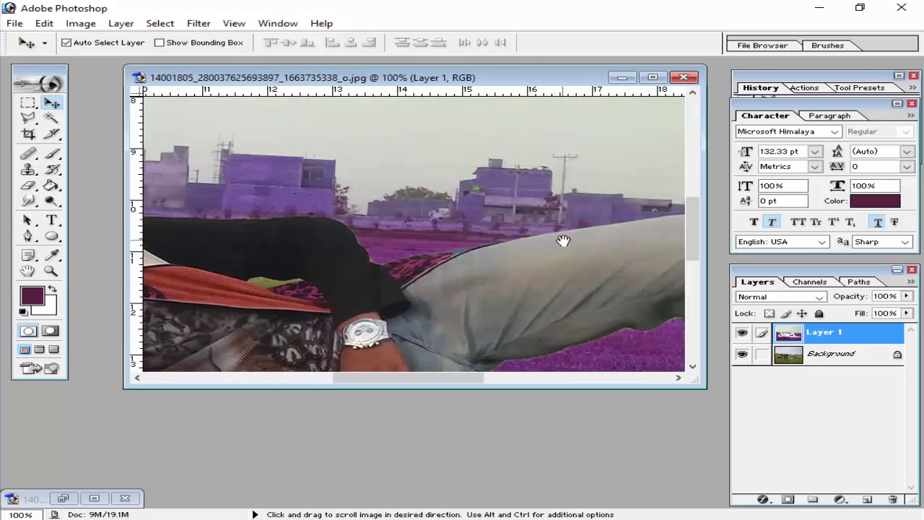
{"action": "left_click_drag", "start_coordinate": [485, 242], "coordinate": [268, 110]}
{"action": "left_click_drag", "start_coordinate": [581, 331], "coordinate": [334, 207]}
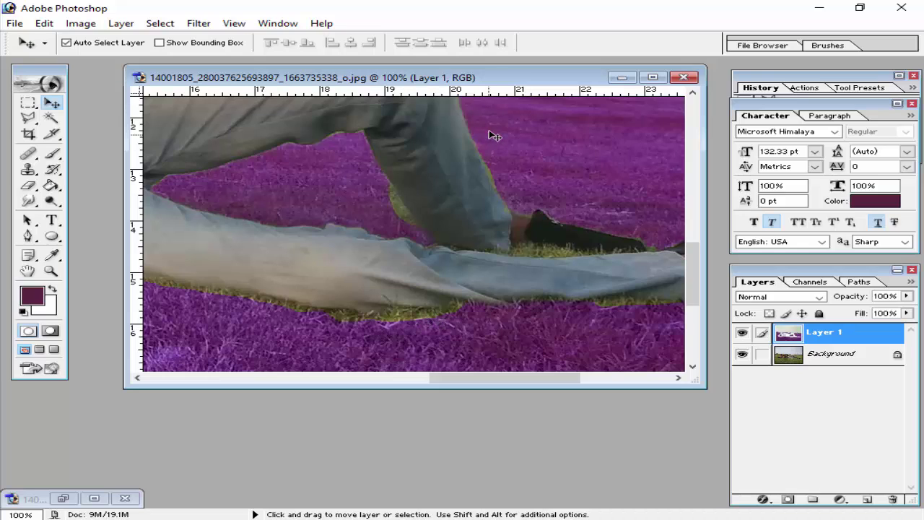
{"action": "key", "text": "ctrl+minus"}
{"action": "key", "text": "ctrl+minus"}
{"action": "key", "text": "space"}
{"action": "left_click_drag", "start_coordinate": [406, 128], "coordinate": [423, 202]}
{"action": "key", "text": "ctrl+minus"}
{"action": "key", "text": "ctrl+minus"}
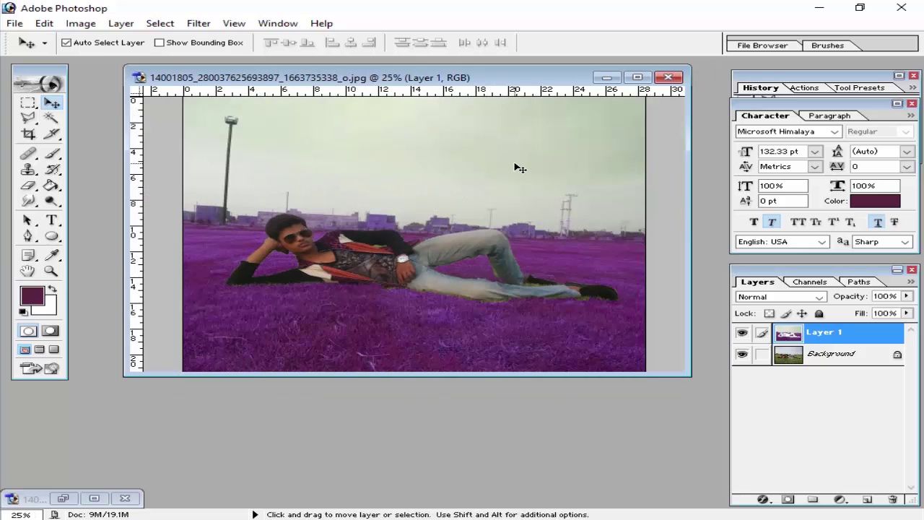
{"action": "key", "text": "ctrl+plus"}
{"action": "key", "text": "ctrl+minus"}
Step: Duplicate the recoloured Layer 1 and hide the original, with the Eraser tool ready
{"action": "left_click", "coordinate": [29, 186]}
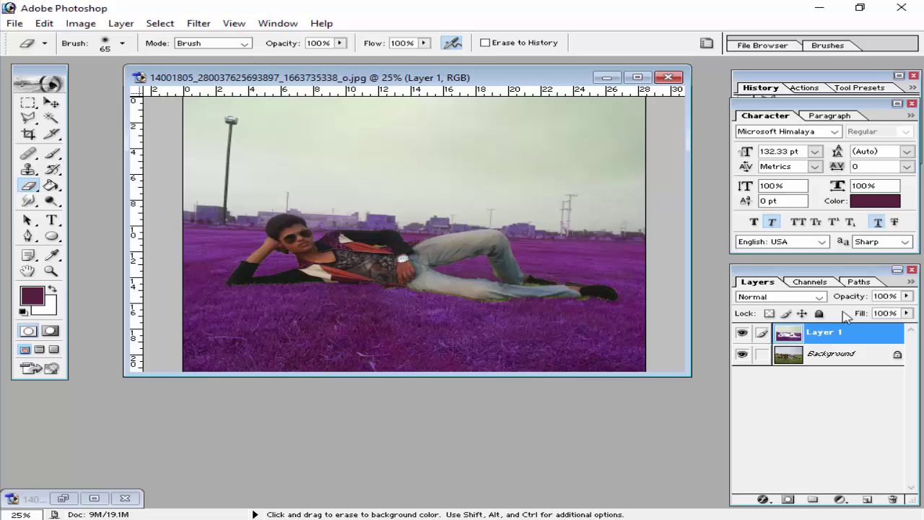
{"action": "key", "text": "ctrl+j"}
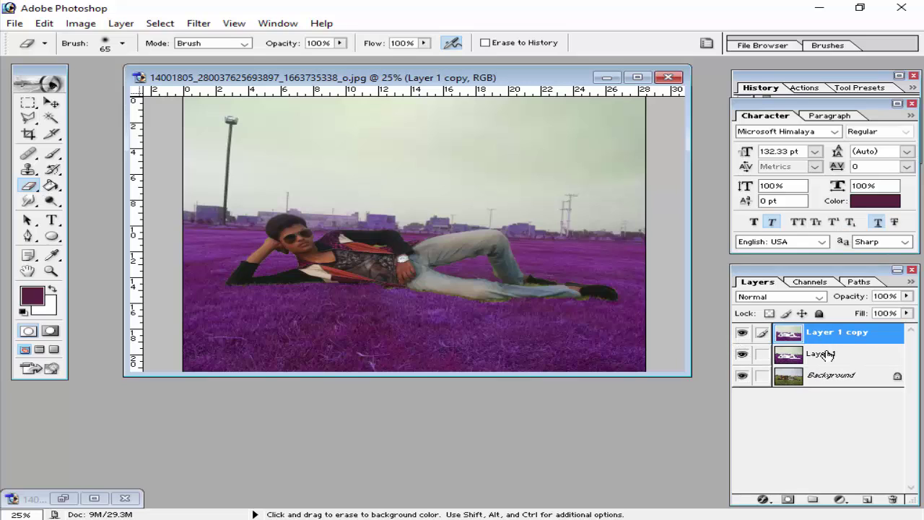
{"action": "left_click", "coordinate": [743, 354]}
Step: Erase the tinted sky and the buildings along the horizon from Layer 1 copy with a 106 px Eraser brush
{"action": "right_click", "coordinate": [327, 146]}
{"action": "left_click", "coordinate": [441, 172]}
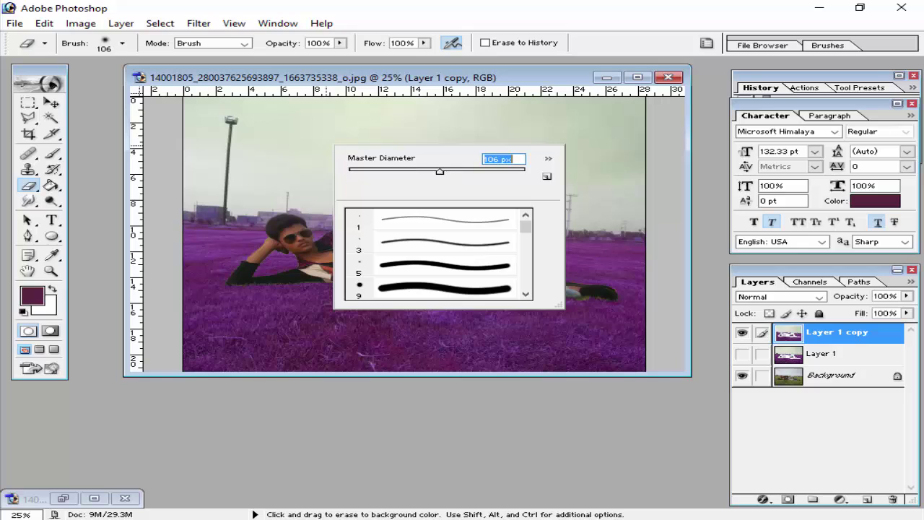
{"action": "mouse_move", "coordinate": [135, 147]}
{"action": "left_mouse_down"}
{"action": "mouse_move", "coordinate": [355, 142]}
{"action": "mouse_move", "coordinate": [143, 140]}
{"action": "mouse_move", "coordinate": [262, 126]}
{"action": "left_mouse_up"}
{"action": "mouse_move", "coordinate": [378, 125]}
{"action": "left_mouse_down"}
{"action": "mouse_move", "coordinate": [609, 110]}
{"action": "mouse_move", "coordinate": [206, 106]}
{"action": "mouse_move", "coordinate": [237, 132]}
{"action": "mouse_move", "coordinate": [319, 146]}
{"action": "mouse_move", "coordinate": [542, 159]}
{"action": "mouse_move", "coordinate": [240, 164]}
{"action": "mouse_move", "coordinate": [140, 177]}
{"action": "mouse_move", "coordinate": [610, 133]}
{"action": "left_mouse_up"}
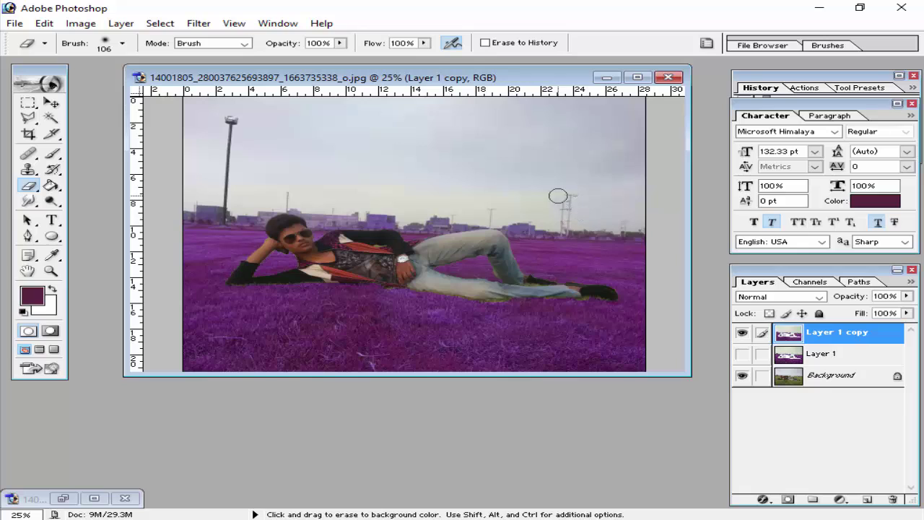
{"action": "mouse_move", "coordinate": [519, 209]}
{"action": "left_mouse_down"}
{"action": "mouse_move", "coordinate": [535, 229]}
{"action": "mouse_move", "coordinate": [299, 214]}
{"action": "mouse_move", "coordinate": [287, 191]}
{"action": "mouse_move", "coordinate": [287, 215]}
{"action": "mouse_move", "coordinate": [173, 209]}
{"action": "mouse_move", "coordinate": [229, 191]}
{"action": "mouse_move", "coordinate": [222, 215]}
{"action": "mouse_move", "coordinate": [226, 219]}
{"action": "left_mouse_up"}
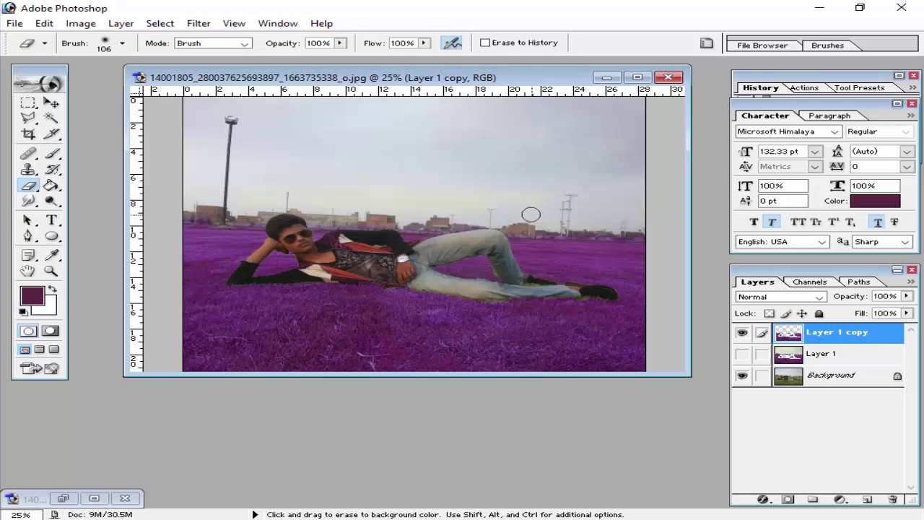
{"action": "left_click_drag", "start_coordinate": [567, 232], "coordinate": [650, 231]}
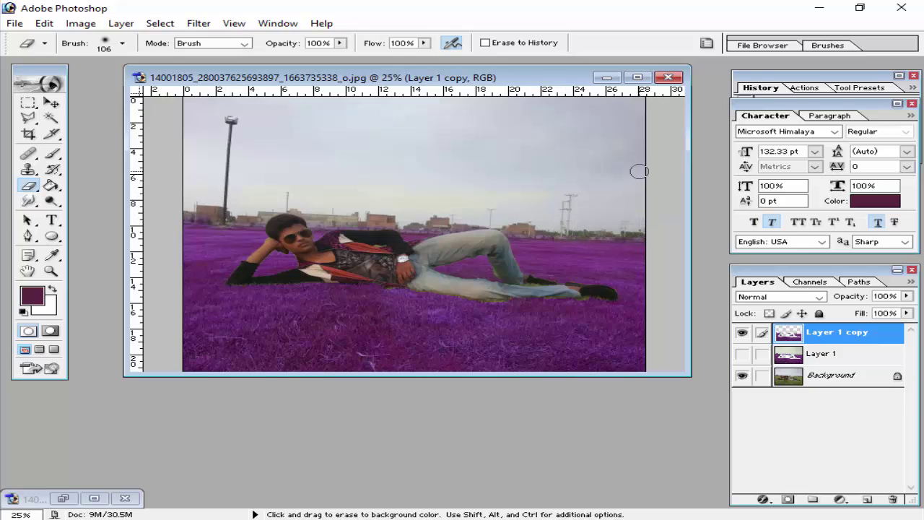